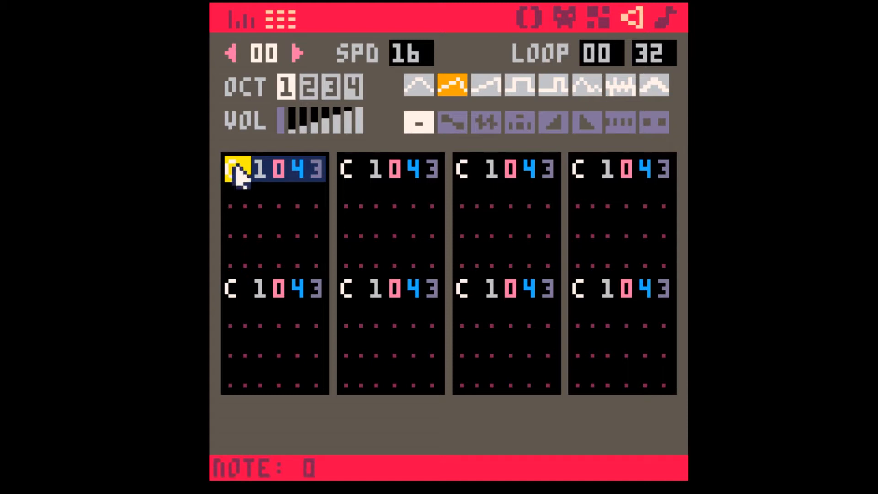
# - Highlight the first four rows of sound 00 and play the sound
pyautogui.moveTo(237, 176); pyautogui.dragTo(313, 264)
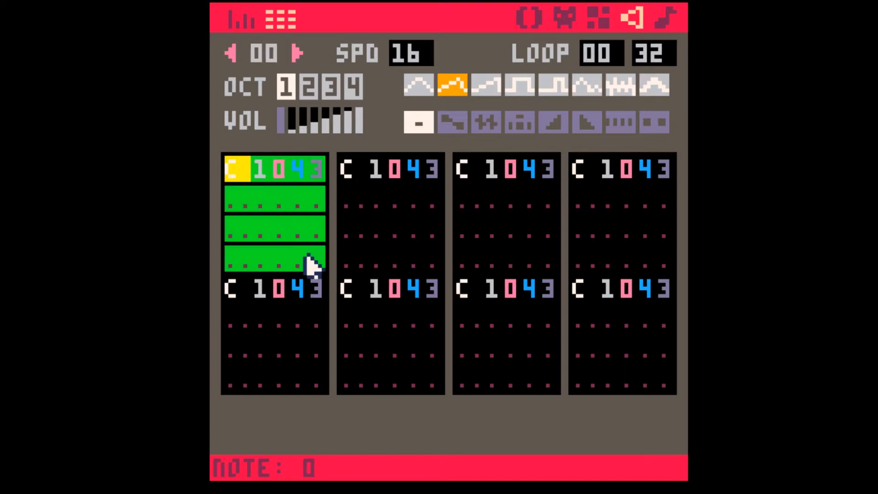
pyautogui.press('space')
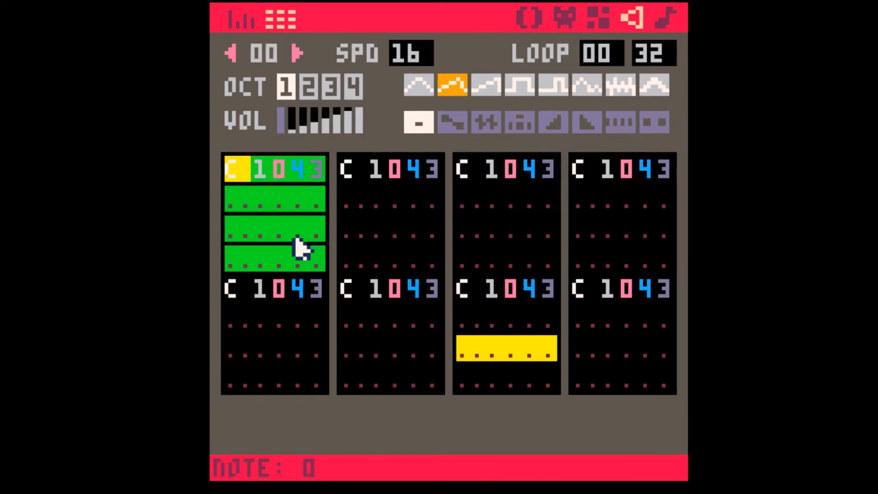
# - Fill all 32 rows of sound 01 with D notes at octave 0, instrument 1 and volume 4
pyautogui.click(299, 54)
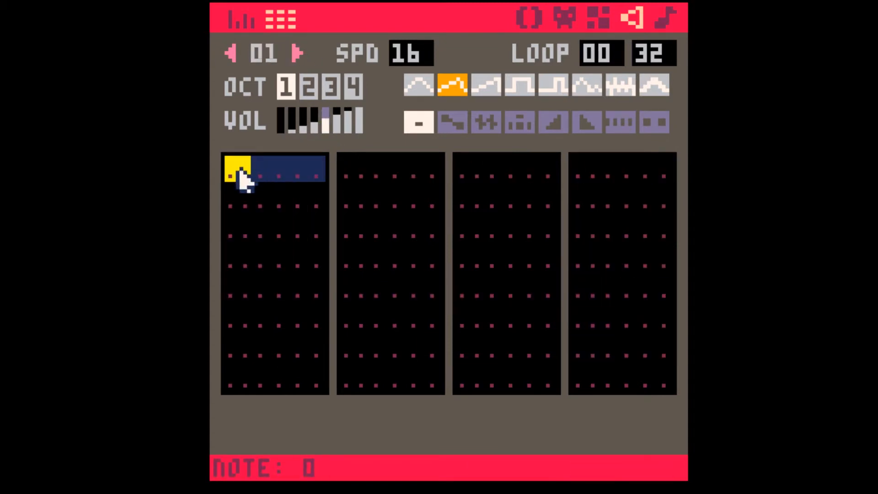
pyautogui.press('x')
pyautogui.press('x')
pyautogui.press('x')
pyautogui.press('x')
pyautogui.press('x')
pyautogui.press('x')
pyautogui.press('x')
pyautogui.press('x')
pyautogui.press('x')
pyautogui.press('x')
pyautogui.press('x')
pyautogui.press('x')
pyautogui.press('x')
pyautogui.press('x')
pyautogui.press('x')
pyautogui.press('x')
pyautogui.press('x')
pyautogui.press('x')
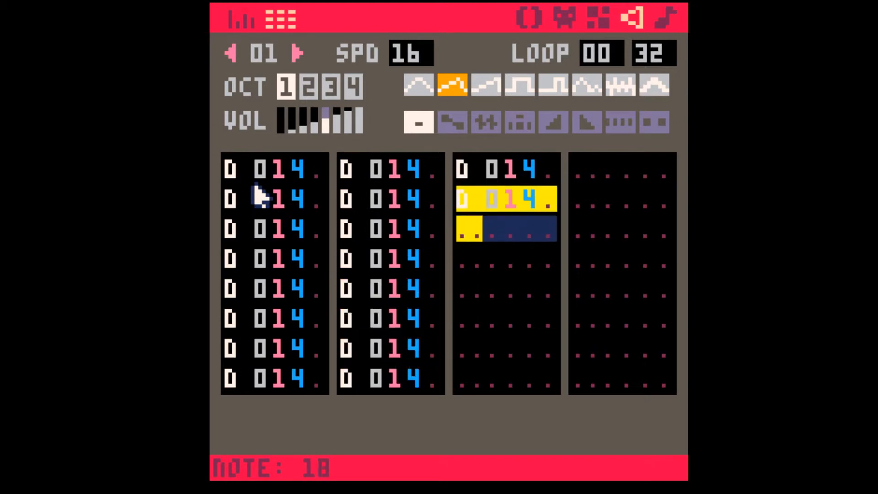
pyautogui.press('x')
pyautogui.press('x')
pyautogui.press('x')
pyautogui.press('x')
pyautogui.press('x')
pyautogui.press('x')
pyautogui.press('x')
pyautogui.press('x')
pyautogui.press('x')
pyautogui.press('x')
pyautogui.press('x')
pyautogui.press('x')
pyautogui.press('x')
pyautogui.press('x')
# - Set the note volumes of sound 01 to a repeating 4, 3, 2, 1 sequence through all 32 rows
pyautogui.click(300, 176)
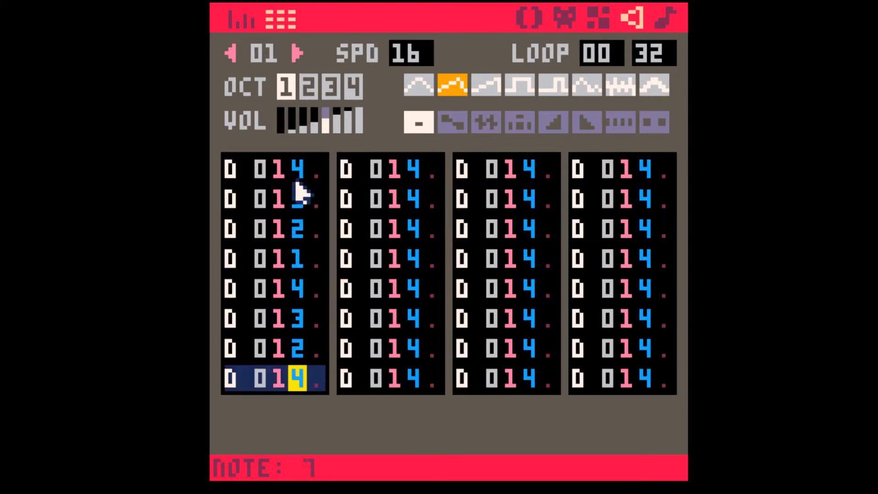
pyautogui.write('143214321432143')
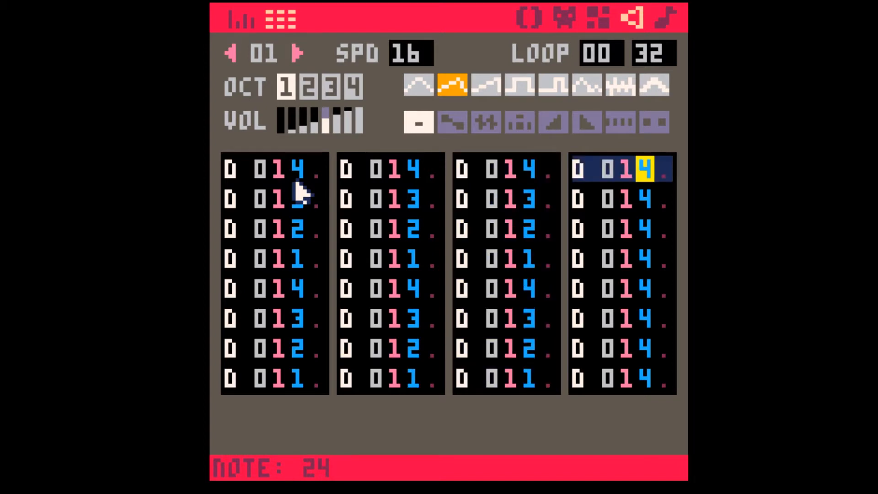
pyautogui.write('21')
pyautogui.click(296, 182)
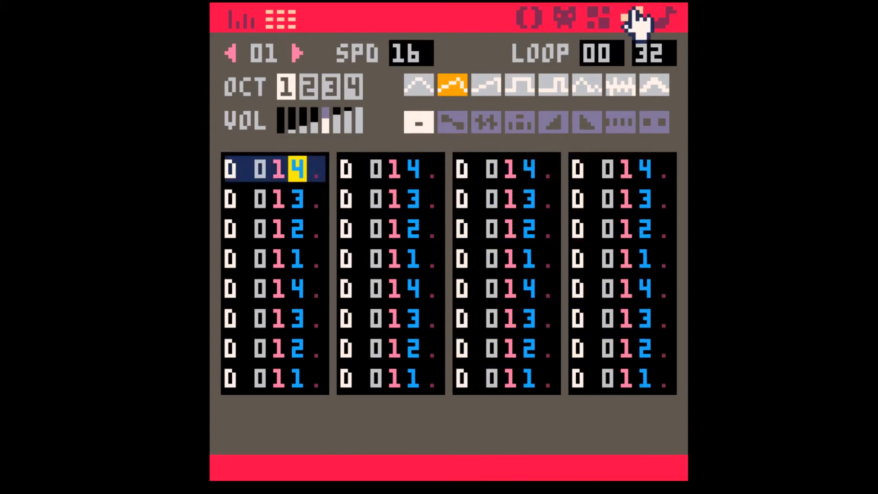
# - Play music pattern 00 to hear sounds 00 and 01 together
pyautogui.click(663, 23)
pyautogui.press('space')
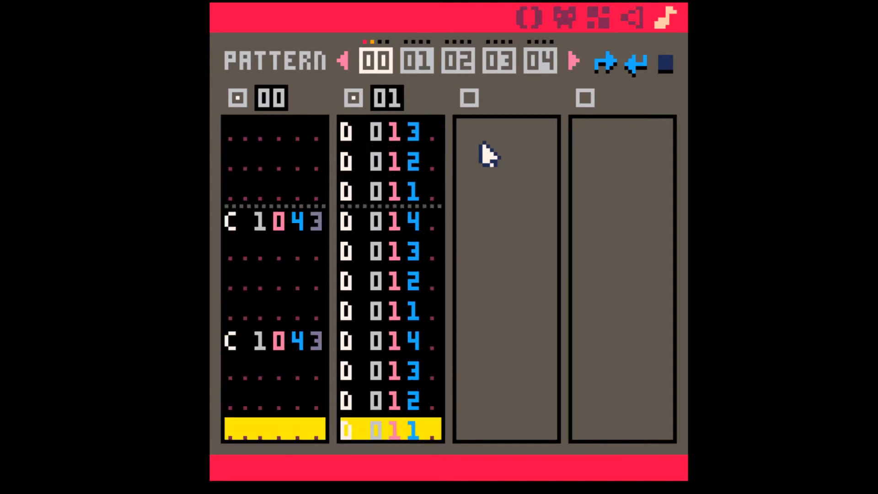
pyautogui.press('space')
# - Change the first 16 volumes of sound 01 to a repeating 4, 2, 1 sequence that ends with 4, 1, 4, 1
pyautogui.click(639, 22)
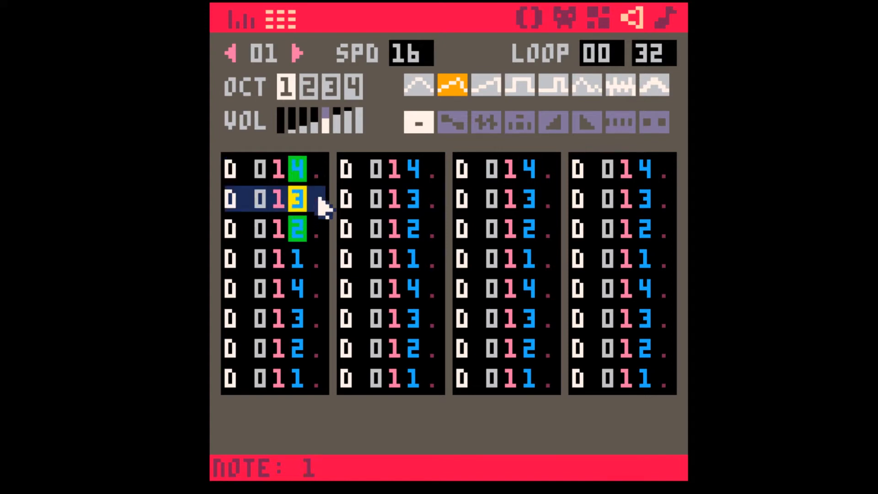
pyautogui.press('1')
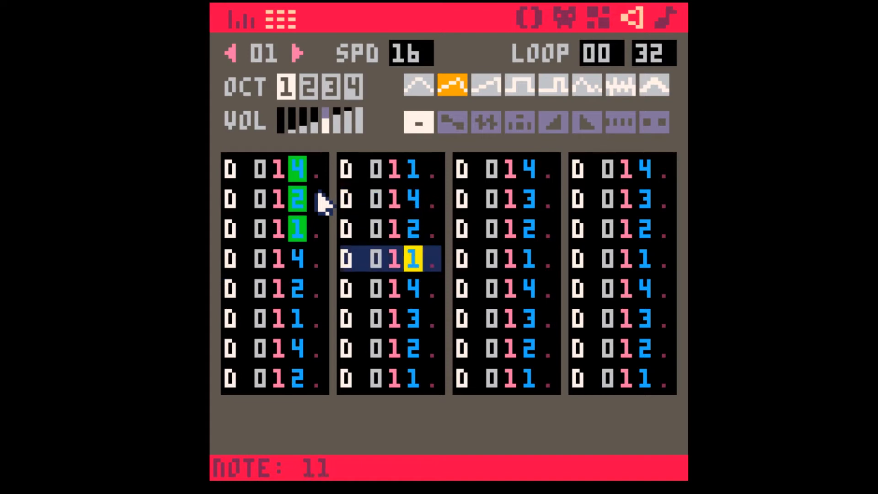
pyautogui.write('41')
pyautogui.click(411, 296)
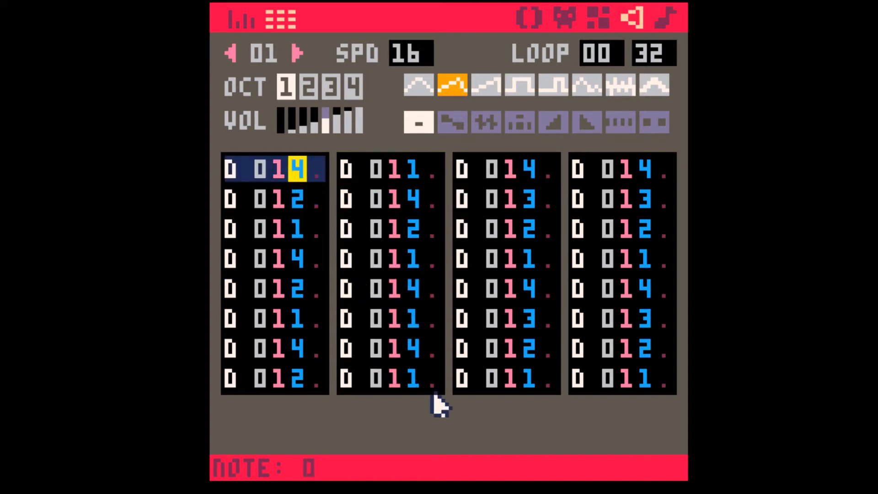
# - Copy the first 16 notes of sound 01 over its last 16 rows and play music pattern 00
pyautogui.keyDown('shift'); pyautogui.click(414, 379); pyautogui.keyUp('shift')
pyautogui.click(526, 165)
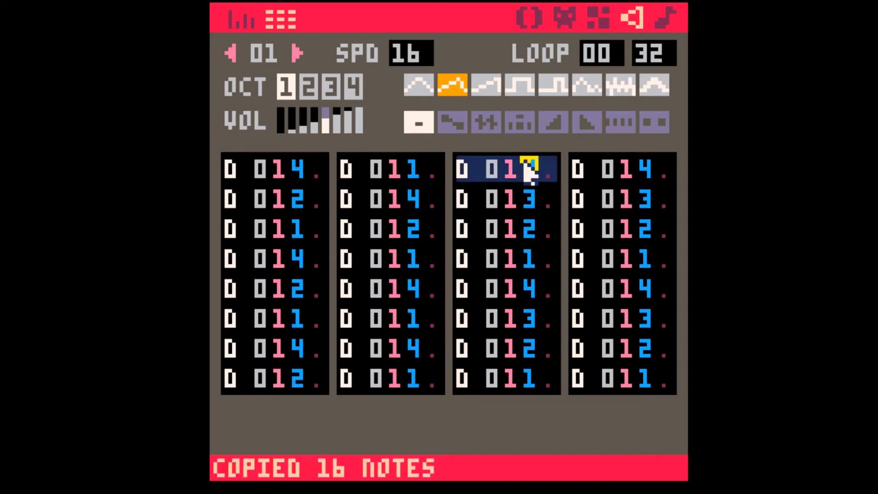
pyautogui.click(668, 19)
pyautogui.press('space')
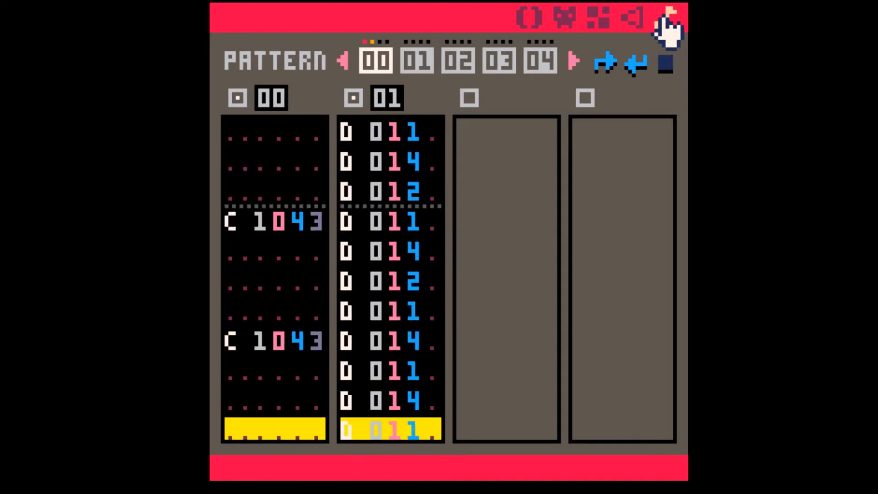
# - Clear the first two rows of sound 01 and restart the 4, 2, 1 volume sequence from the third row through the second column
pyautogui.click(636, 20)
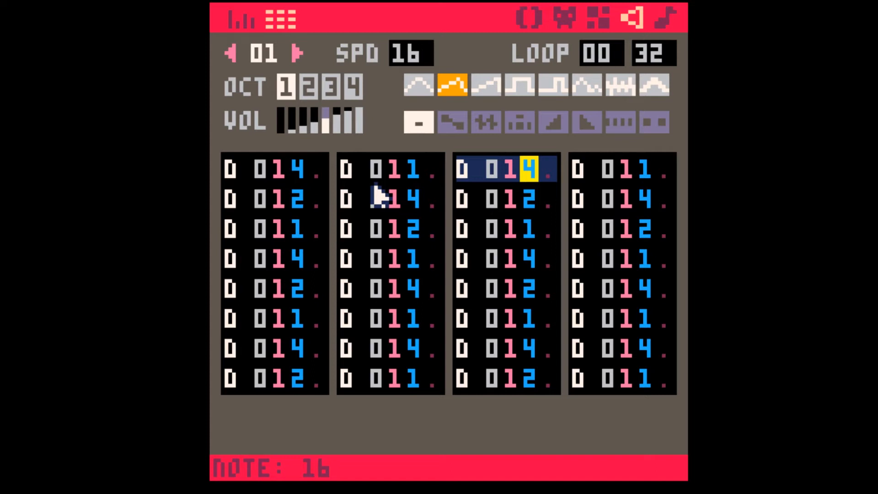
pyautogui.click(303, 176)
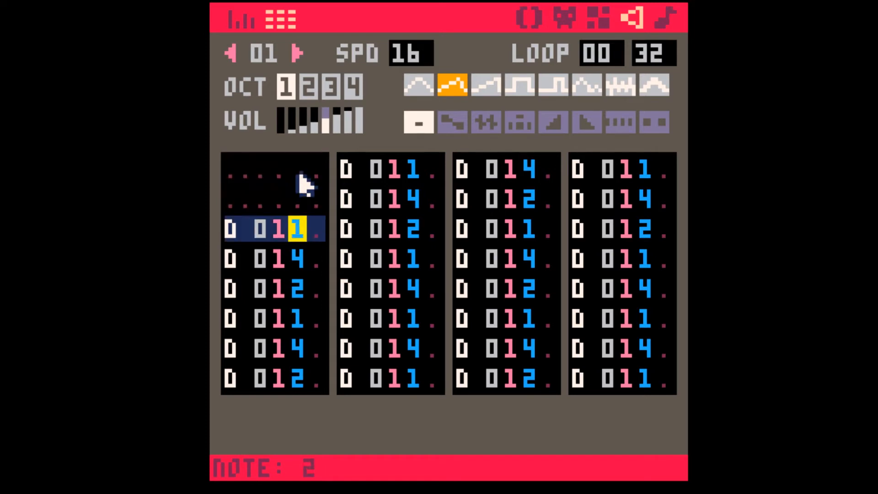
pyautogui.write('4214')
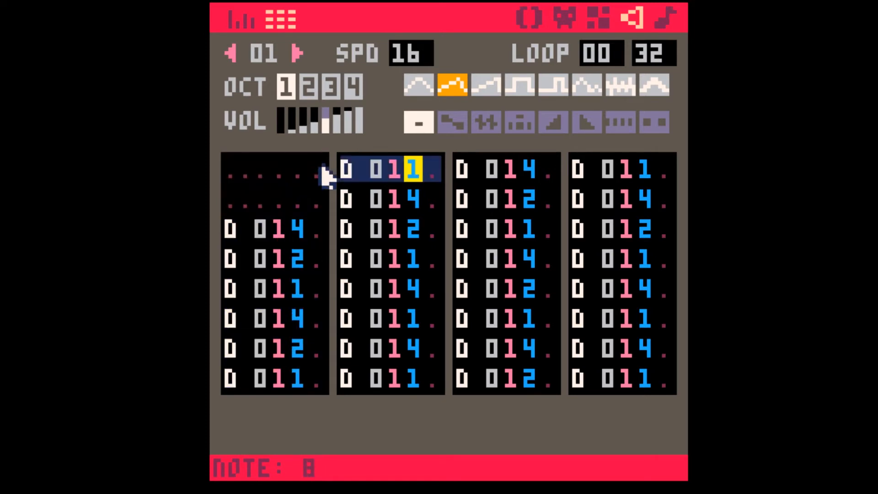
pyautogui.write('21')
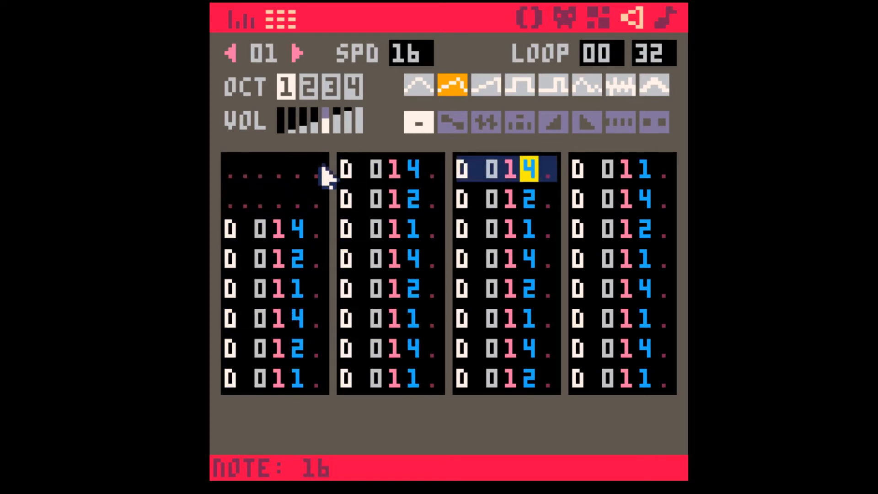
# - Play music pattern 00 to hear the bass line with its first two rows empty
pyautogui.click(666, 18)
pyautogui.press('space')
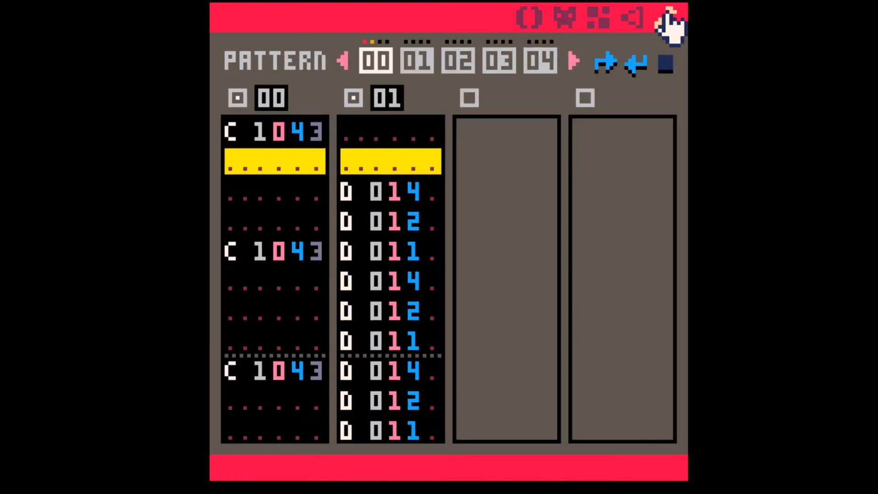
# - Set the instrument to 0 on every volume-1 note of sound 01
pyautogui.click(635, 20)
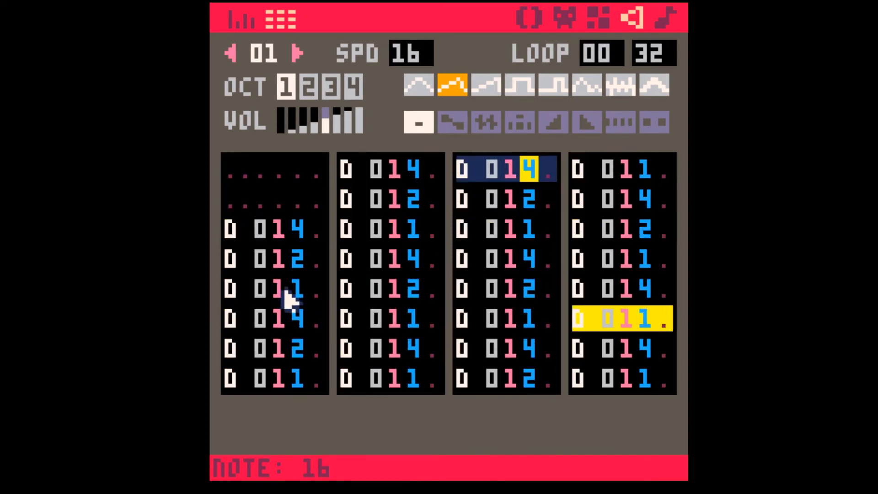
pyautogui.click(280, 290)
pyautogui.moveTo(281, 228); pyautogui.dragTo(323, 294)
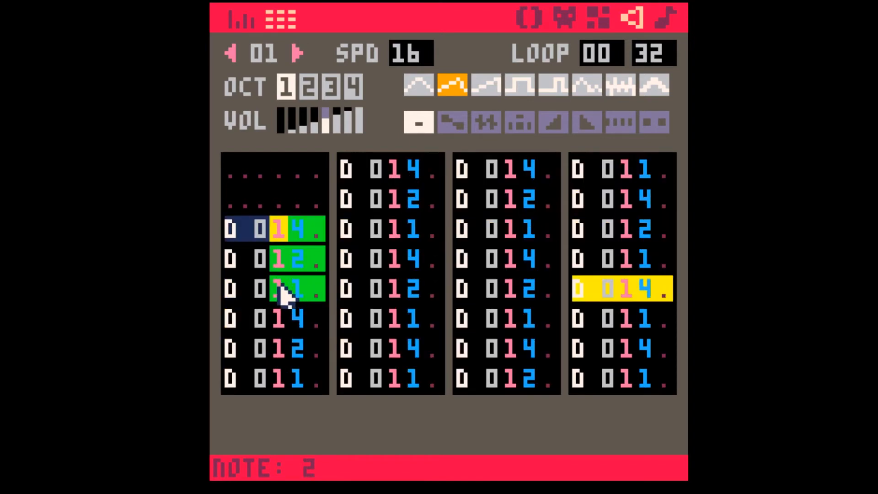
pyautogui.click(279, 233)
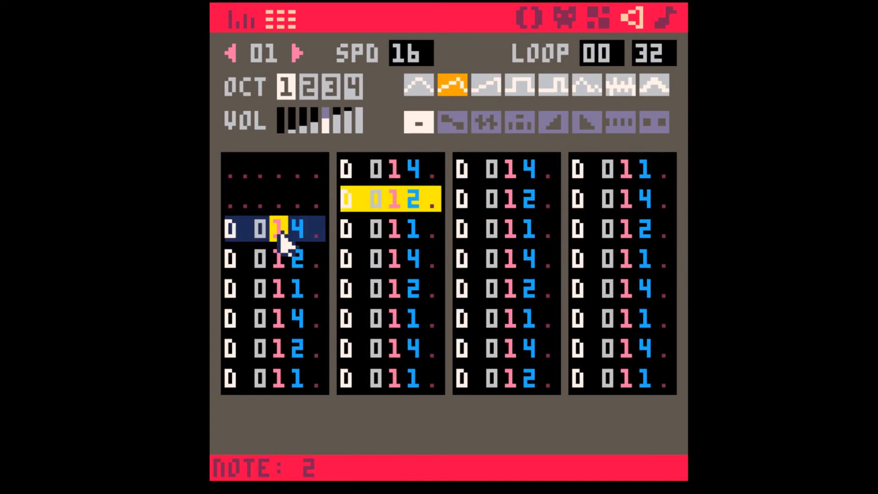
pyautogui.press('Down')
pyautogui.press('Down')
pyautogui.press('0')
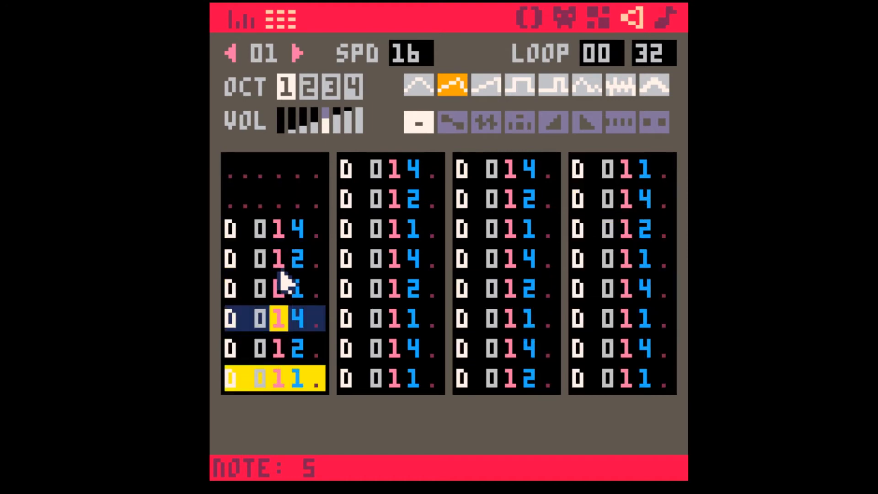
pyautogui.press('Down')
pyautogui.press('Down')
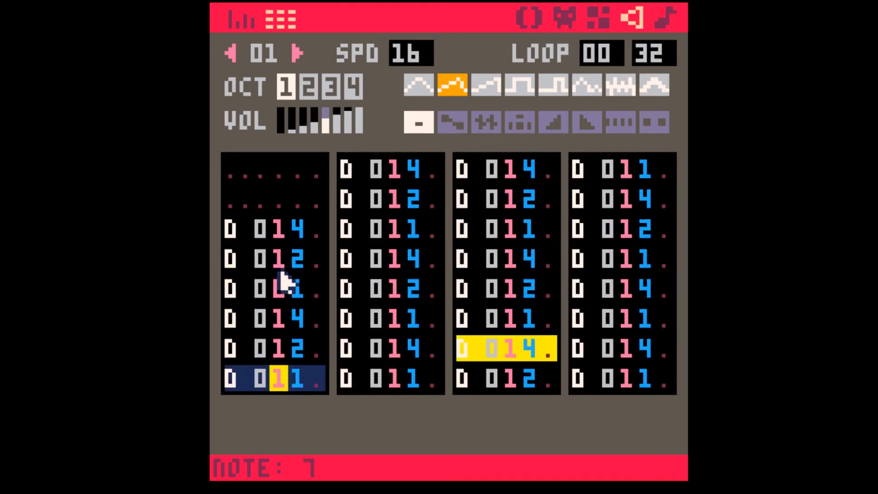
pyautogui.press('0')
pyautogui.press('Down')
pyautogui.press('Down')
pyautogui.press('0')
pyautogui.press('Down')
pyautogui.press('Down')
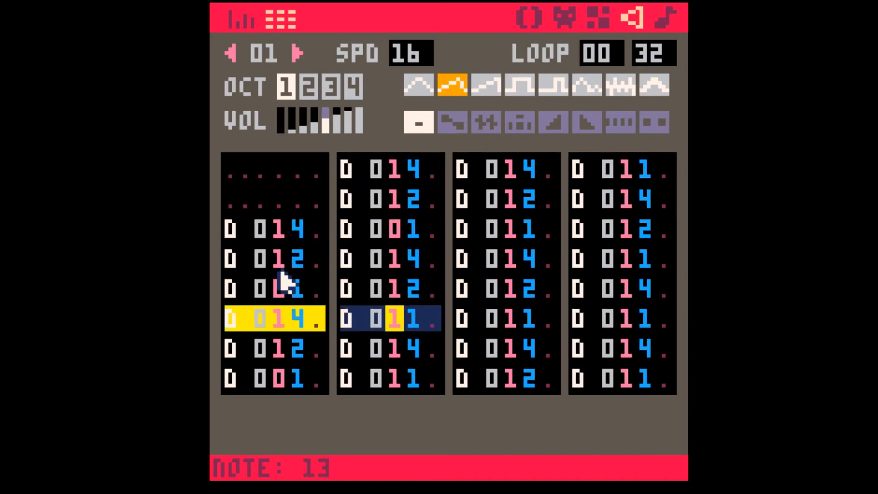
pyautogui.press('0')
pyautogui.press('Down')
pyautogui.press('0')
pyautogui.press('Down')
pyautogui.press('Down')
pyautogui.press('0')
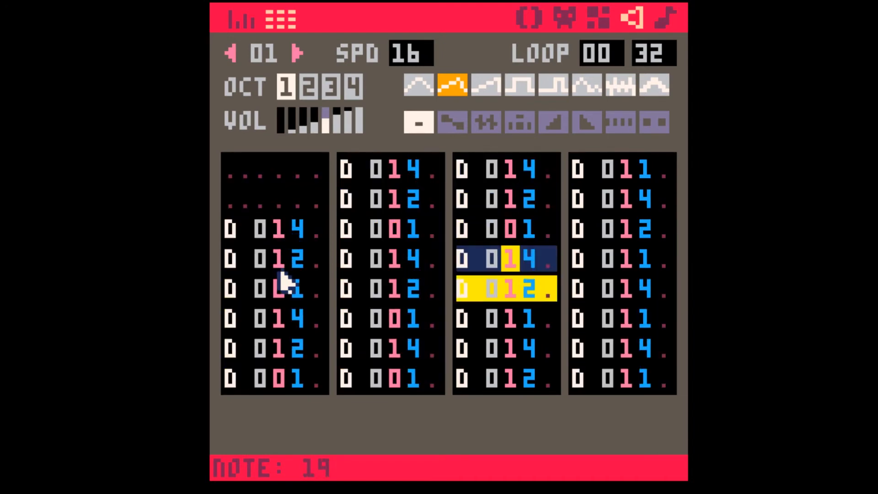
pyautogui.press('Down')
pyautogui.press('Down')
pyautogui.press('0')
pyautogui.press('Down')
pyautogui.press('Down')
pyautogui.press('0')
pyautogui.press('Down')
pyautogui.press('Down')
pyautogui.press('0')
pyautogui.press('Down')
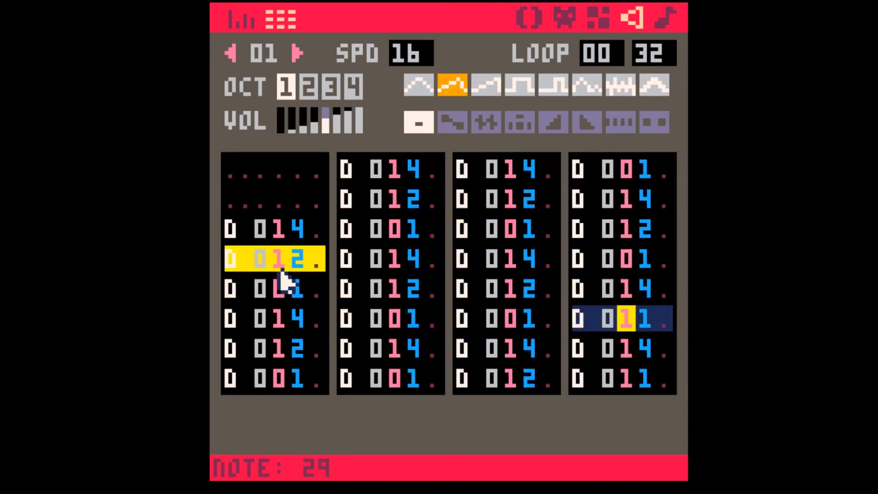
pyautogui.press('0')
pyautogui.press('Down')
pyautogui.press('0')
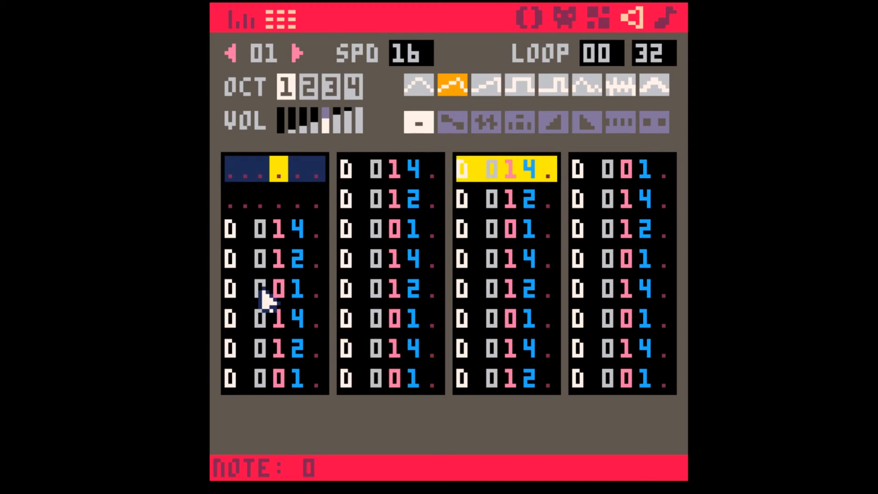
# - Raise every volume-1 note of sound 01 to octave 1
pyautogui.click(260, 295)
pyautogui.write('1')
pyautogui.click(263, 377)
pyautogui.write('1')
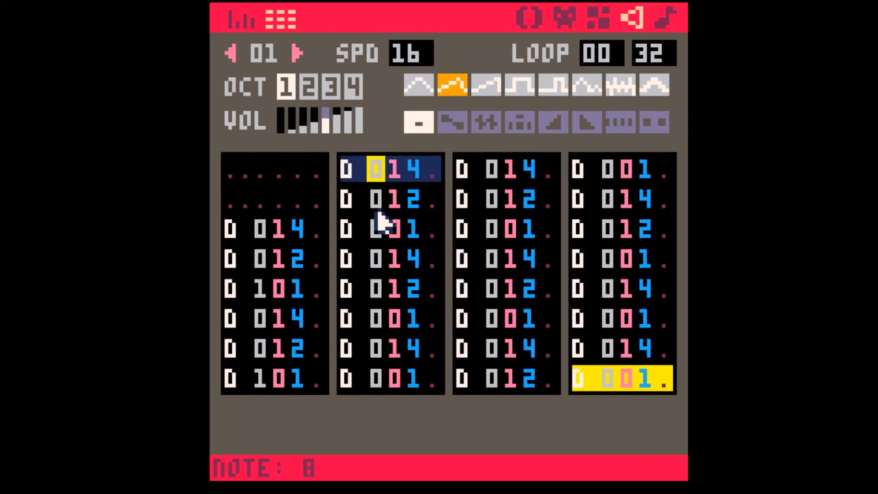
pyautogui.click(376, 227)
pyautogui.write('1')
pyautogui.click(376, 318)
pyautogui.write('1')
pyautogui.press('Down')
pyautogui.write('1')
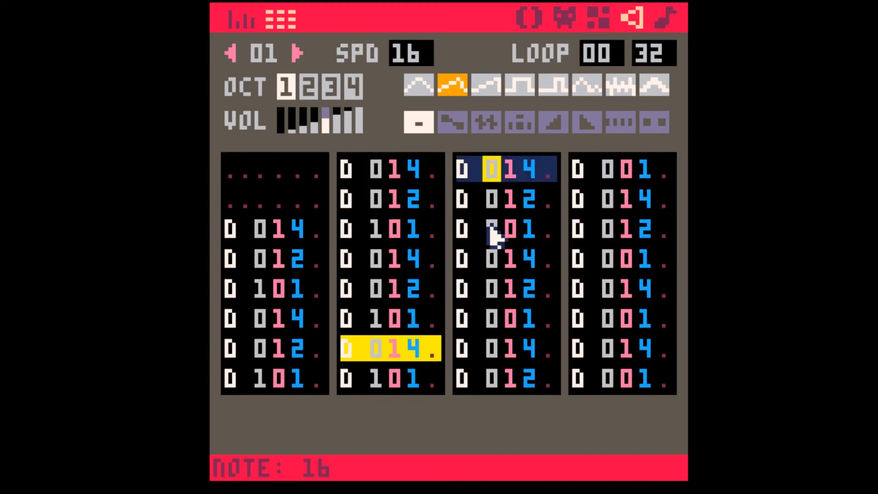
pyautogui.click(490, 228)
pyautogui.write('1')
pyautogui.click(493, 318)
pyautogui.write('1')
pyautogui.click(609, 170)
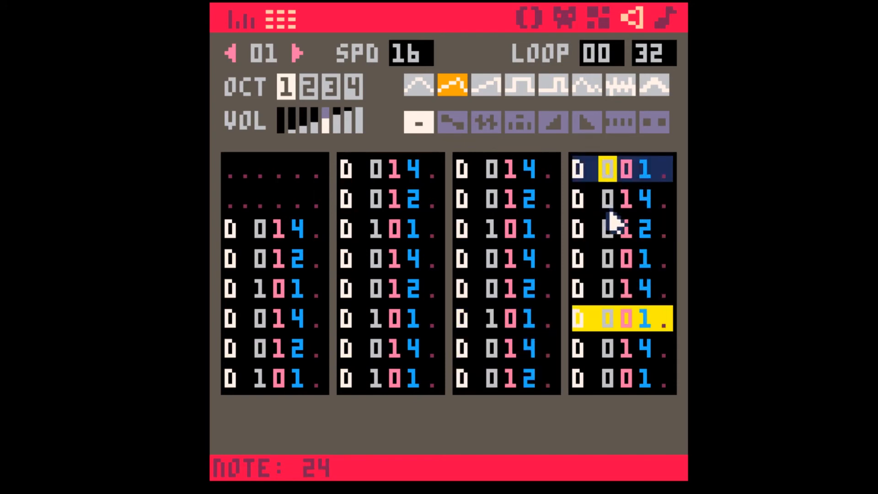
pyautogui.write('1')
pyautogui.click(608, 258)
pyautogui.write('1')
pyautogui.click(610, 320)
pyautogui.write('1')
pyautogui.click(613, 377)
pyautogui.write('1')
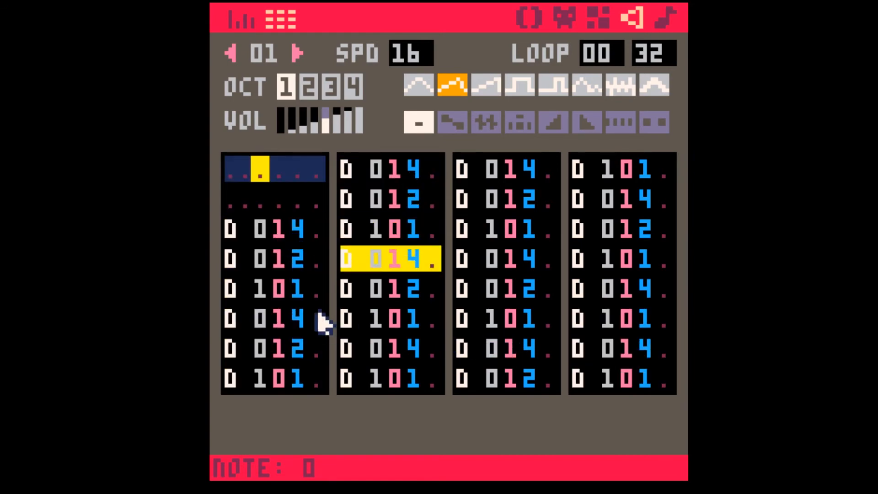
# - Alternate the instruments of sound 01 between 1 and 0 from the third row to the last row
pyautogui.click(274, 237)
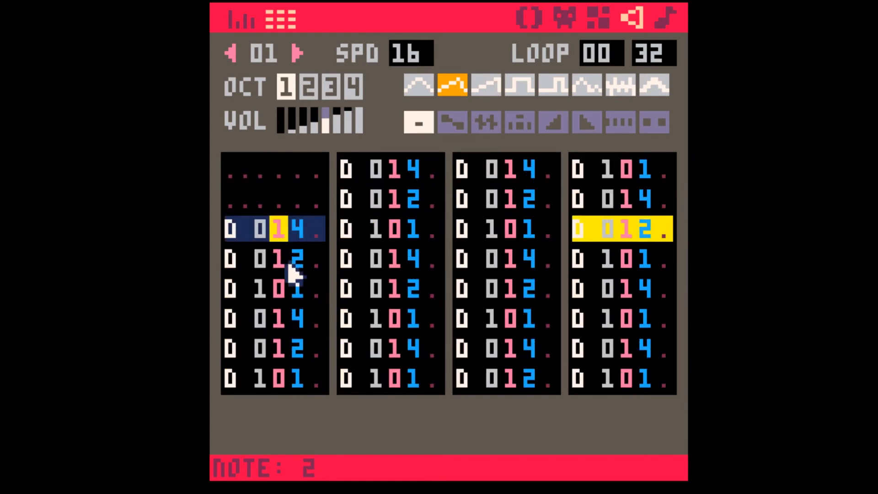
pyautogui.write('101010101010101010101010101')
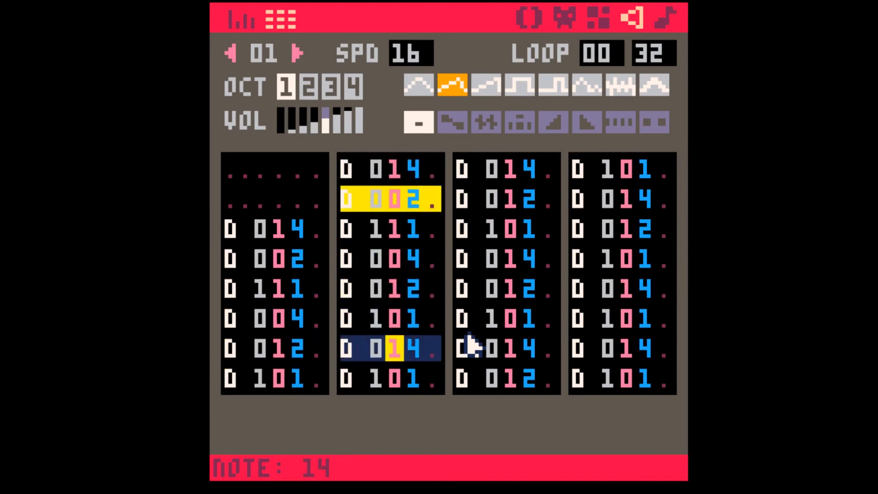
pyautogui.write('010')
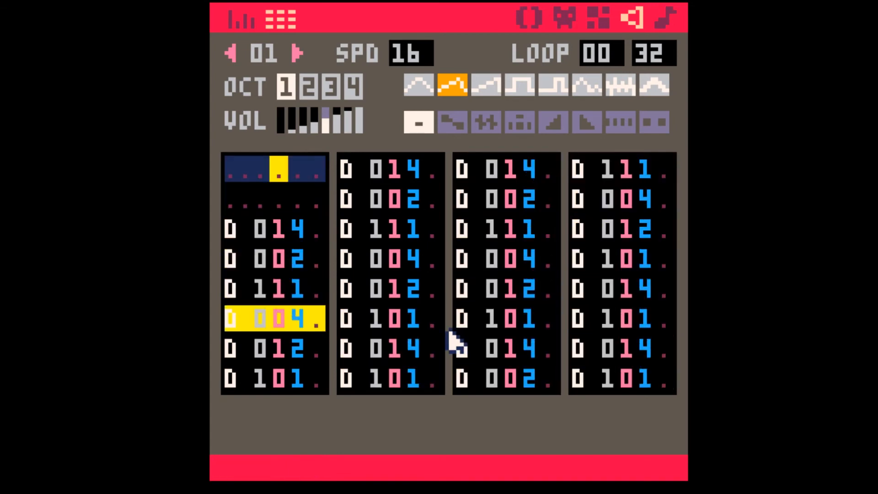
# - Apply effect 5 to notes 3, 7, 9 and 13 of sound 01
pyautogui.click(319, 261)
pyautogui.write('5')
pyautogui.click(316, 381)
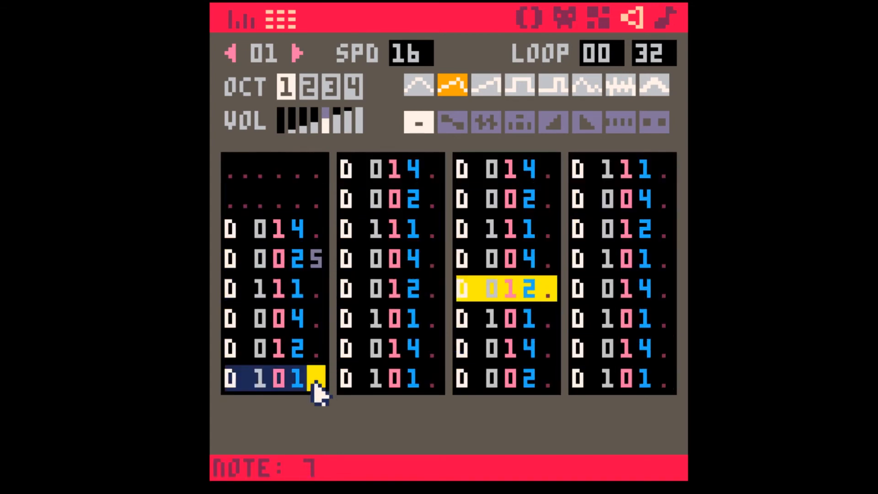
pyautogui.write('5')
pyautogui.click(433, 201)
pyautogui.write('5')
pyautogui.click(432, 318)
pyautogui.write('5')
# - Apply effect 5 to notes 18 and 23 of sound 01
pyautogui.click(548, 229)
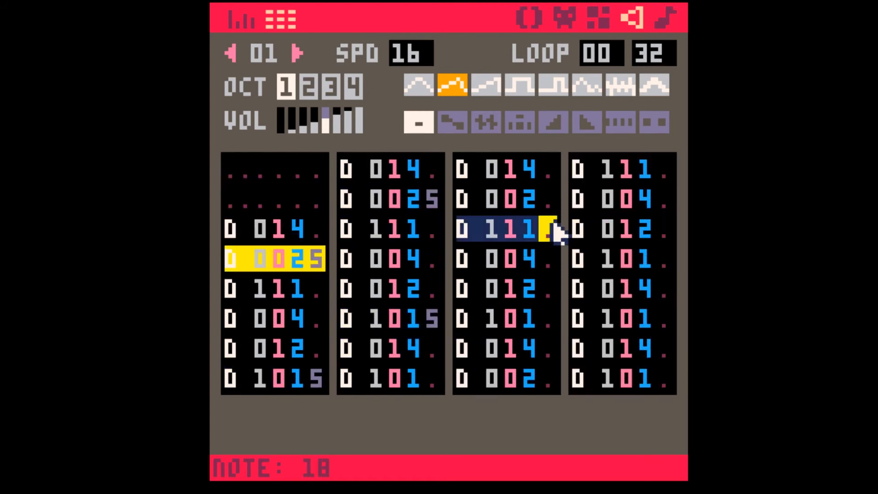
pyautogui.write('5')
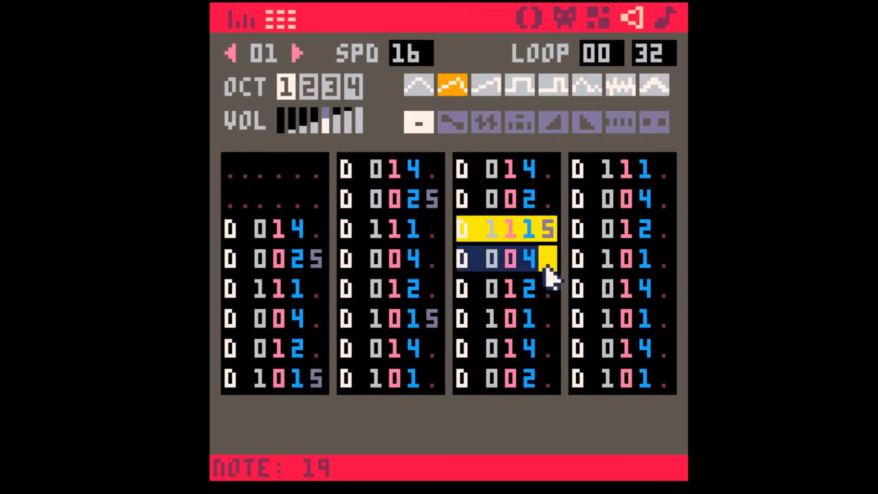
pyautogui.press('Down')
pyautogui.press('Down')
pyautogui.press('Down')
pyautogui.press('Down')
pyautogui.write('5')
pyautogui.press('Down')
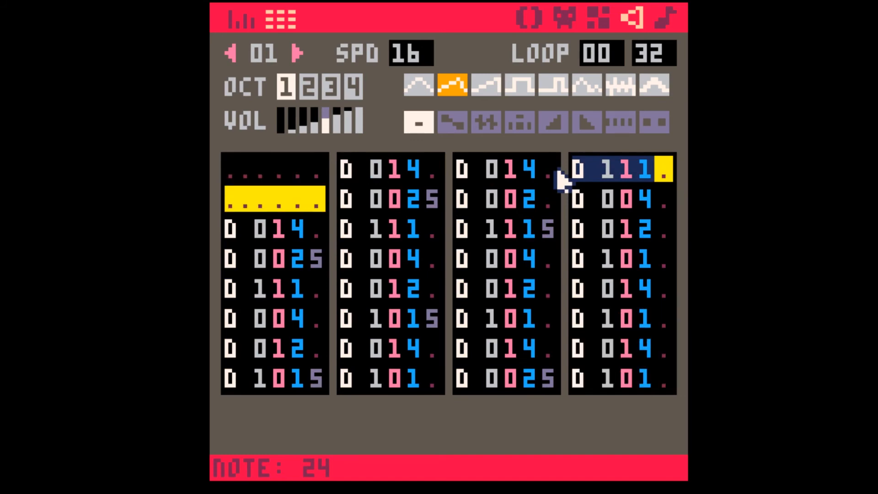
# - Apply effect 5 to notes 26 and 30 of sound 01, and effect 3 to note 31
pyautogui.press('Down')
pyautogui.press('Down')
pyautogui.press('Down')
pyautogui.press('Down')
pyautogui.press('Down')
pyautogui.press('Down')
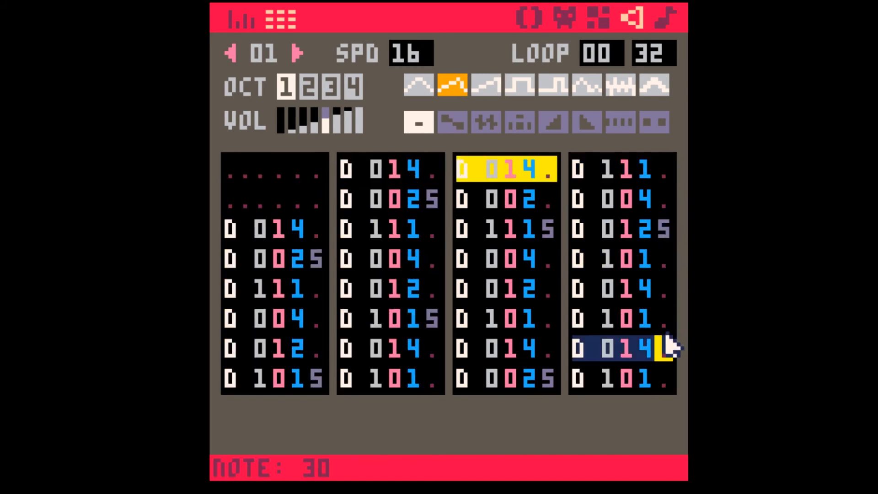
pyautogui.write('5')
pyautogui.press('Down')
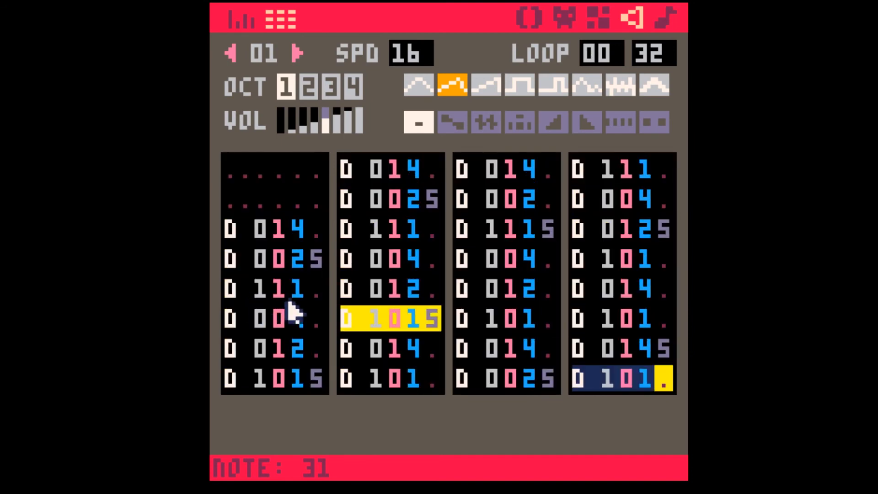
pyautogui.write('3')
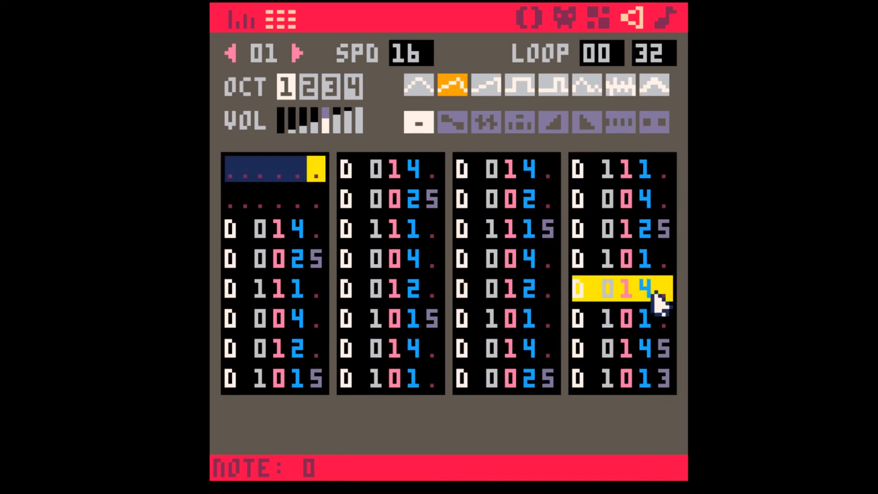
# - Try effect 3 on note 28 of sound 01 and remove it again
pyautogui.click(663, 292)
pyautogui.write('3')
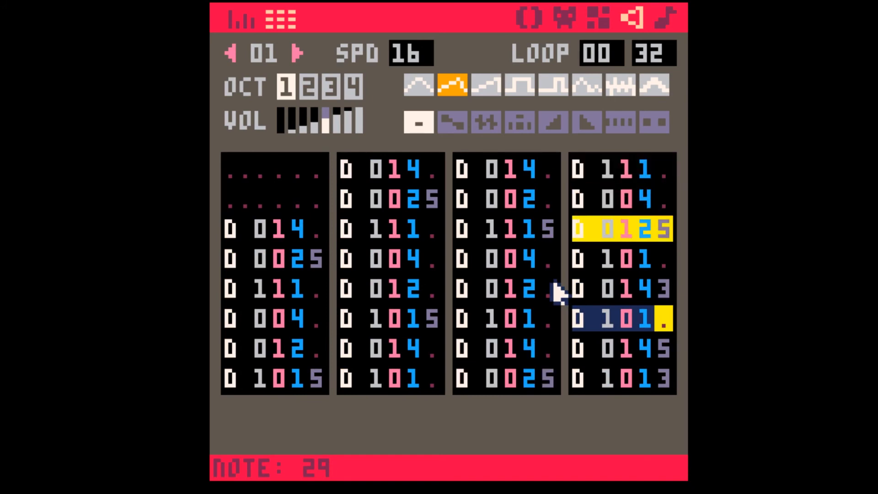
pyautogui.click(663, 289)
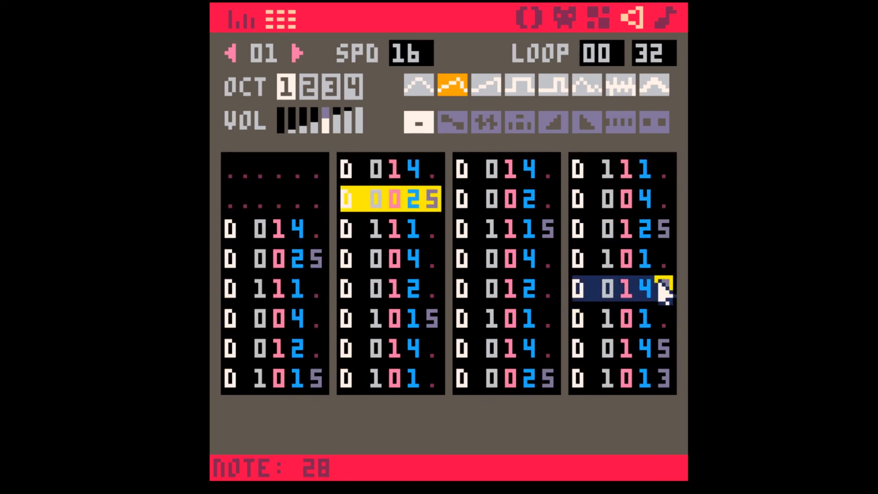
pyautogui.press('0')
# - Try effect 3 on notes 15 and 29 of sound 01 and clear it from both
pyautogui.click(430, 378)
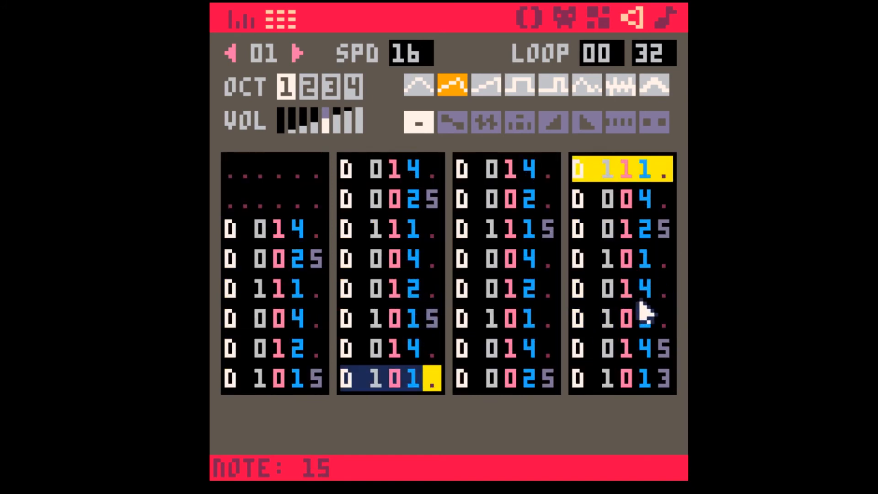
pyautogui.press('3')
pyautogui.click(664, 319)
pyautogui.press('3')
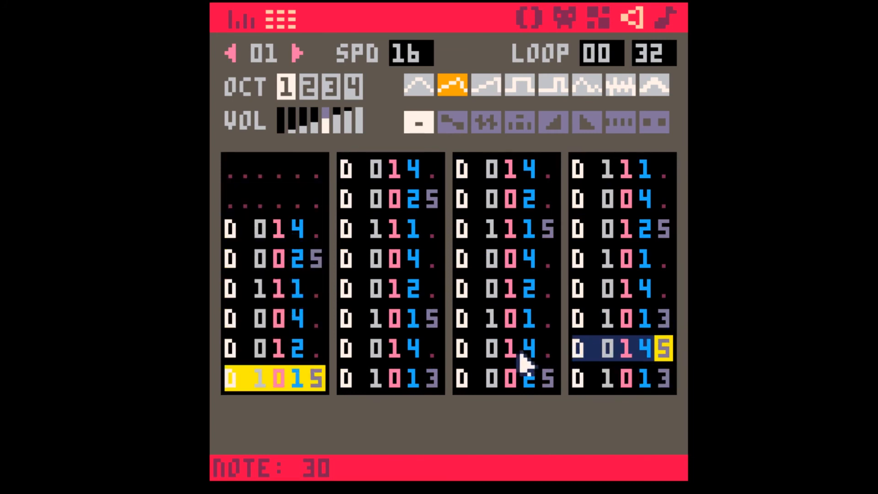
pyautogui.click(432, 378)
pyautogui.press('0')
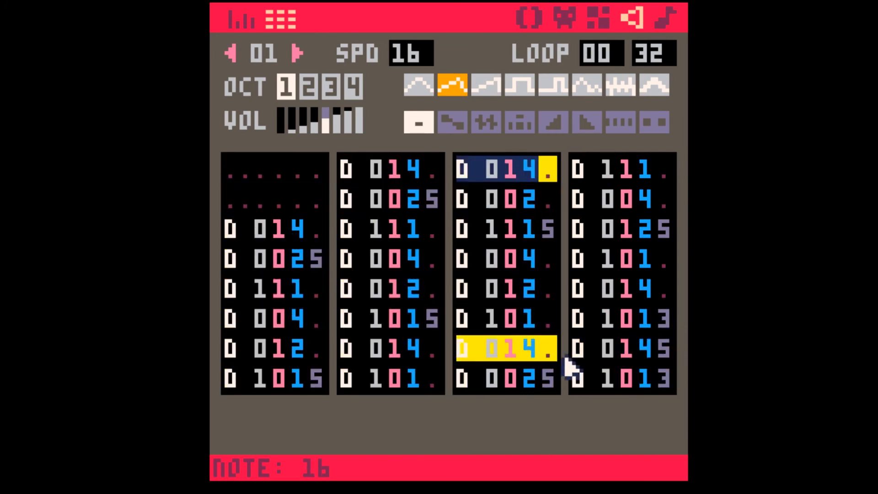
pyautogui.click(666, 318)
pyautogui.press('0')
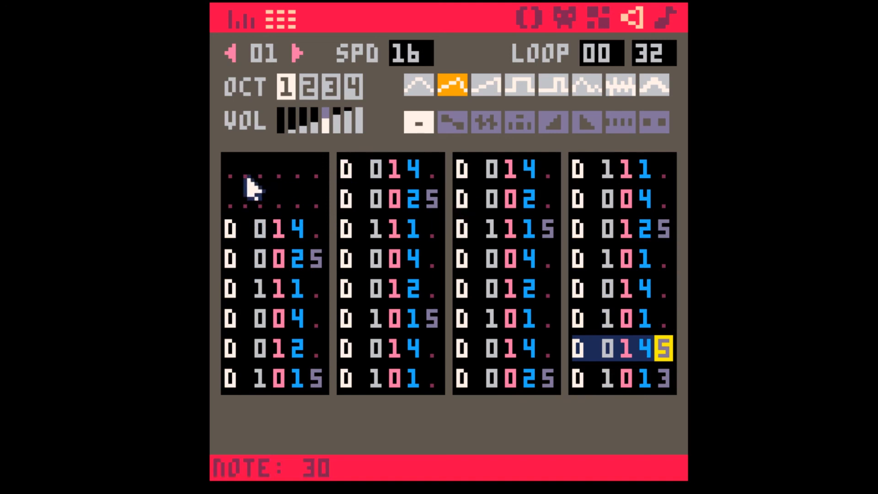
# - Play music pattern 00 to hear the bass line with its effects alongside the beat
pyautogui.moveTo(224, 180); pyautogui.dragTo(323, 212)
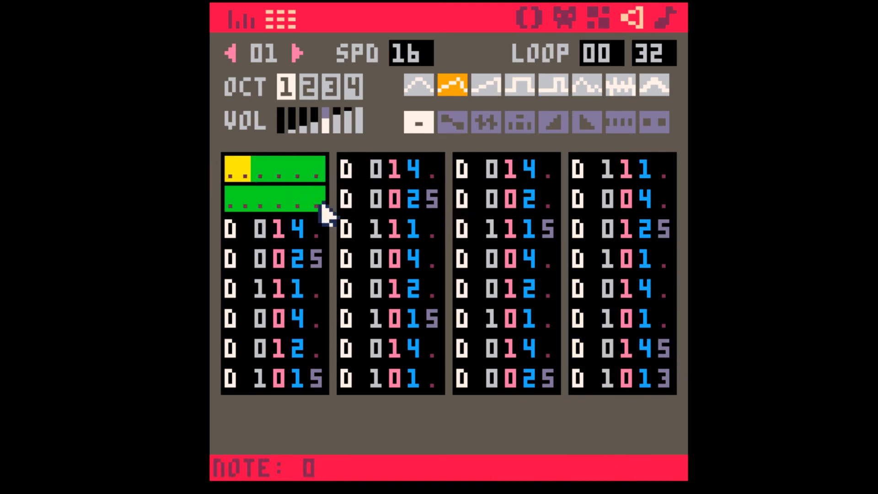
pyautogui.click(243, 223)
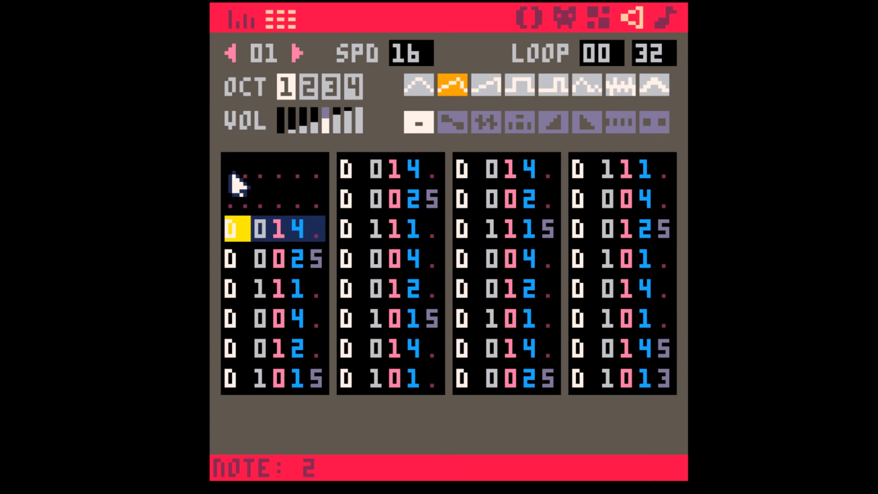
pyautogui.click(667, 18)
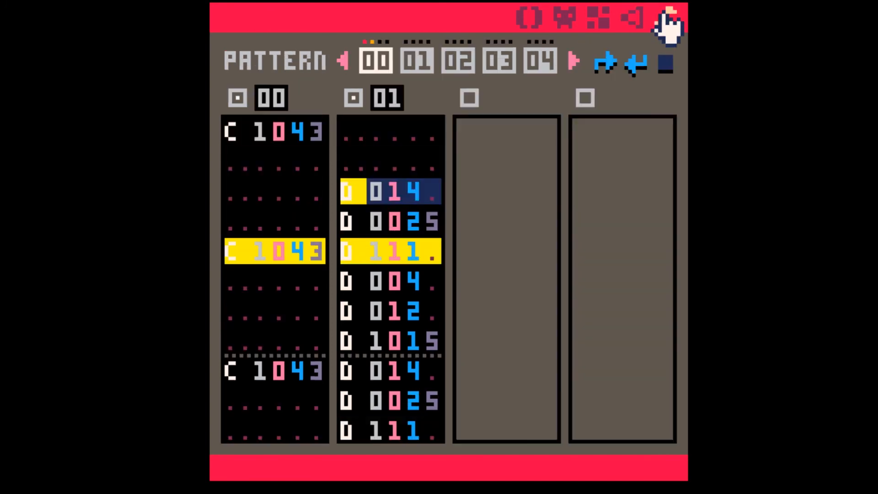